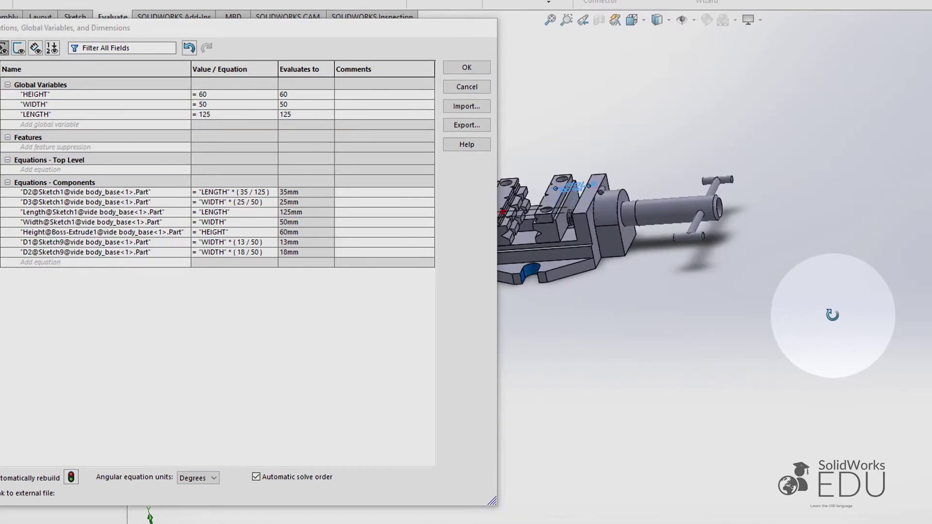
scroll(786, 240, "down", 3)
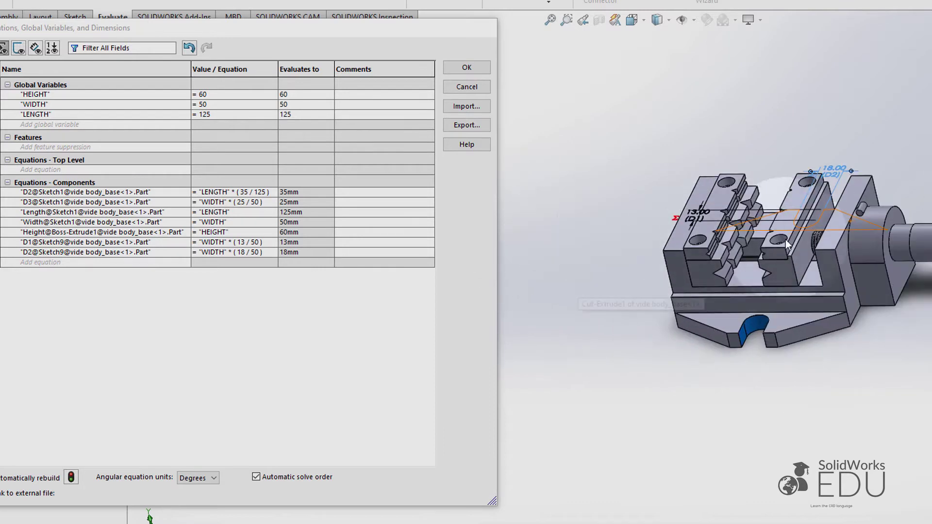
scroll(878, 263, "down", 3)
Select the vise body's front boss and orbit the view to see its dimensions.
left_click(843, 255)
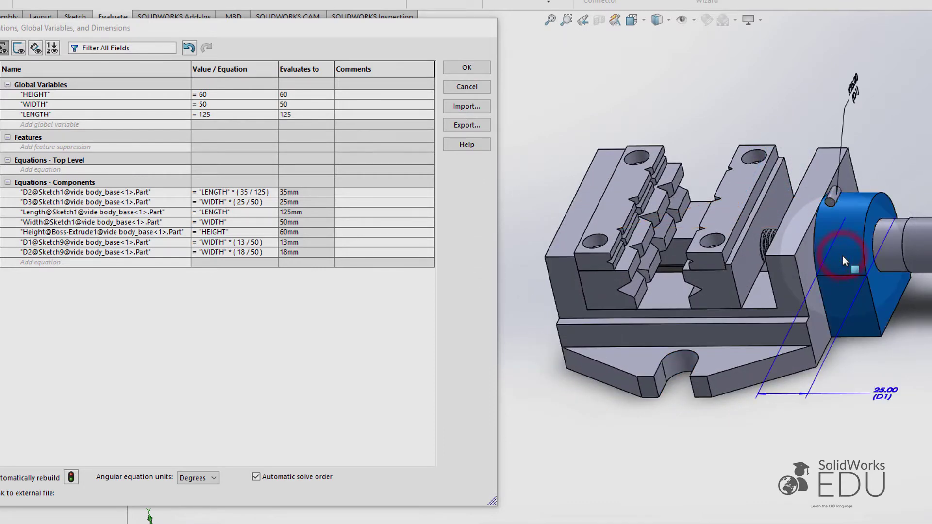
mouse_move(783, 214)
middle_mouse_down()
mouse_move(743, 166)
mouse_move(662, 162)
mouse_move(662, 264)
mouse_move(678, 378)
mouse_move(717, 352)
mouse_move(687, 374)
middle_mouse_up()
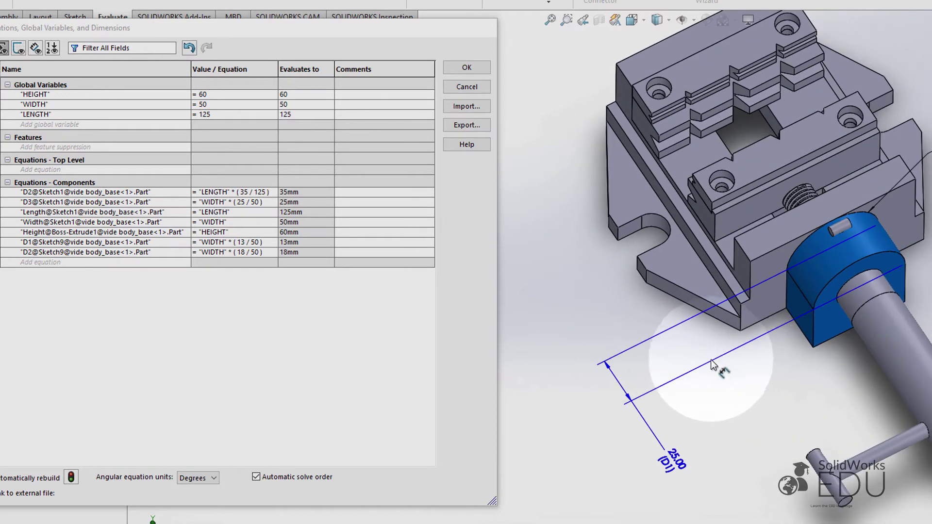
Add the equation D1@Boss-Extrude2 = LENGTH * (25/125) for the boss depth.
left_click(73, 262)
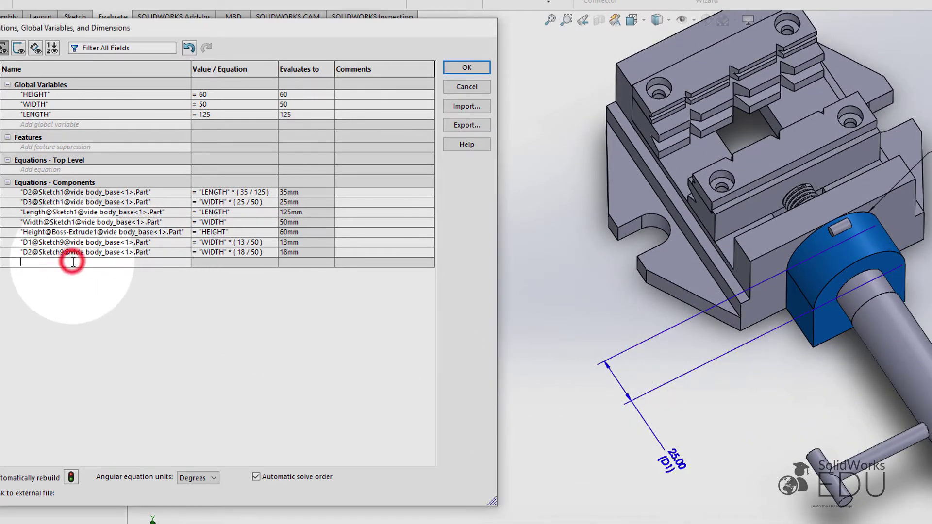
left_click(671, 459)
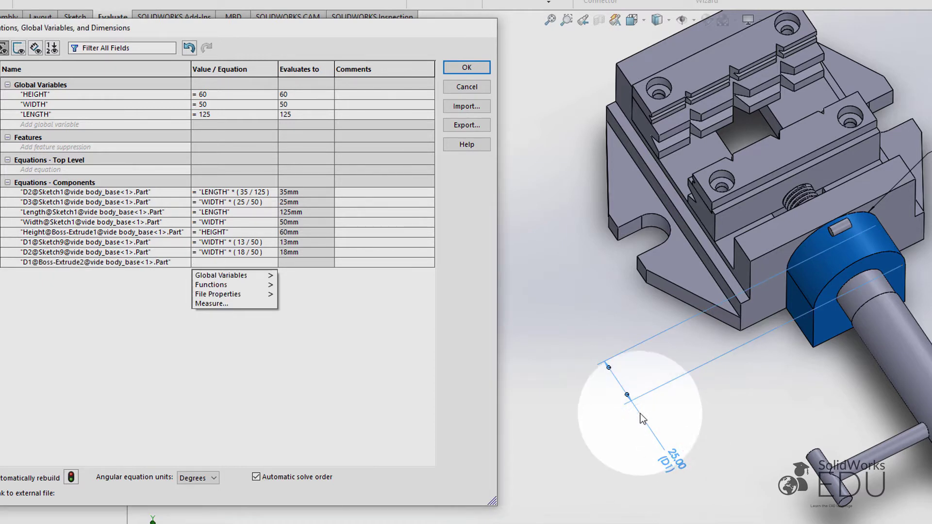
mouse_move(222, 276)
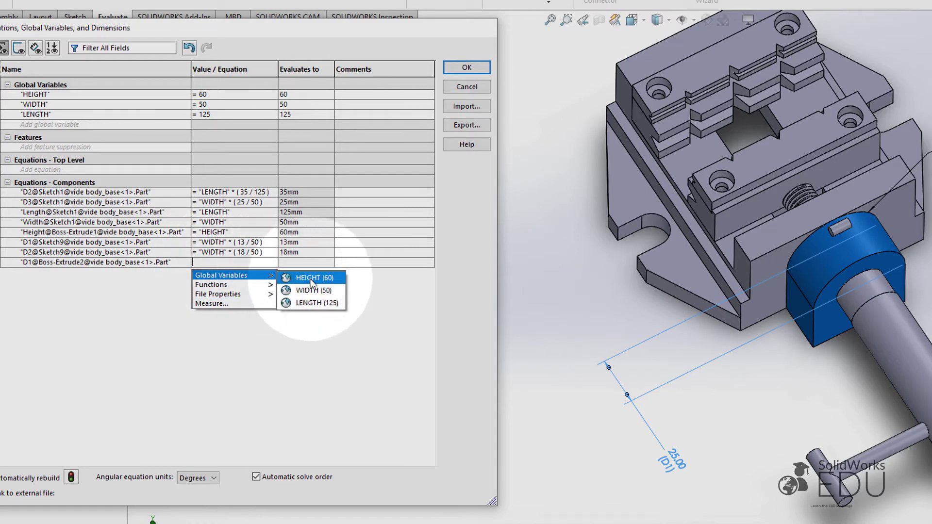
left_click(320, 302)
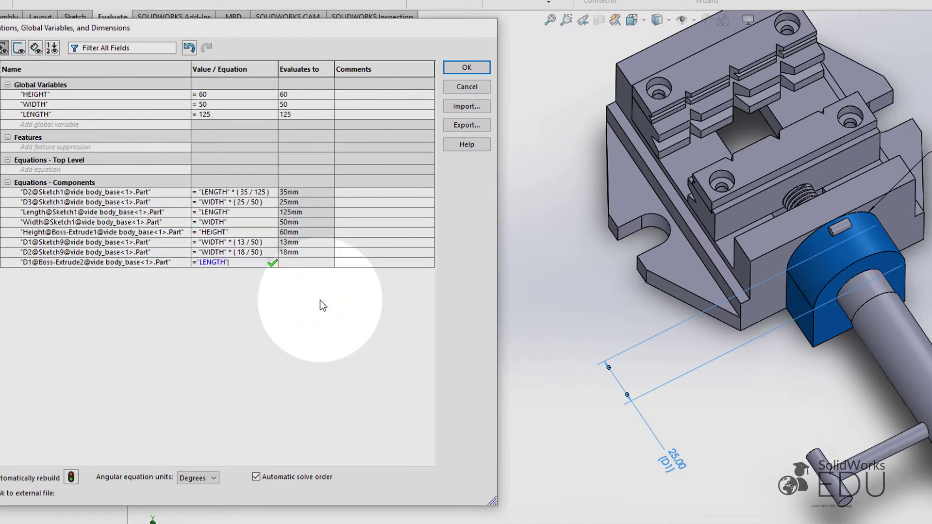
type("*(")
type("25")
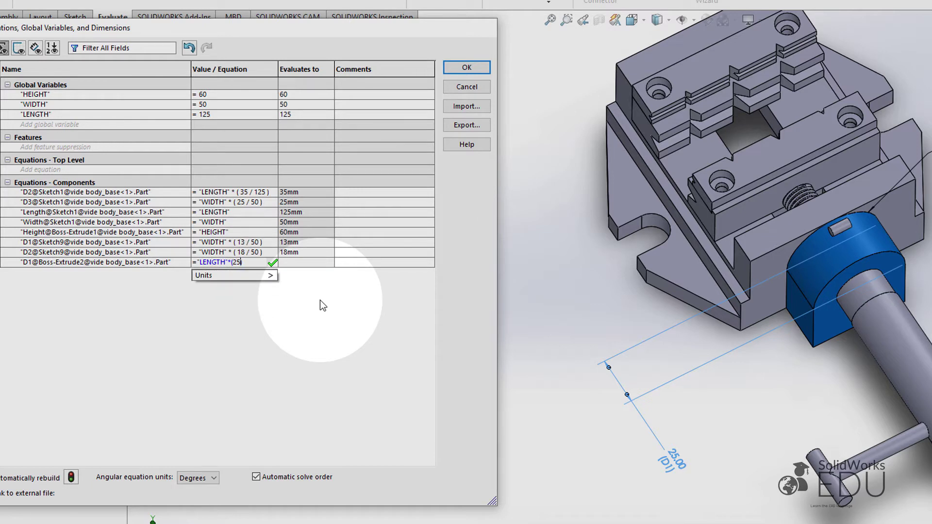
type("/")
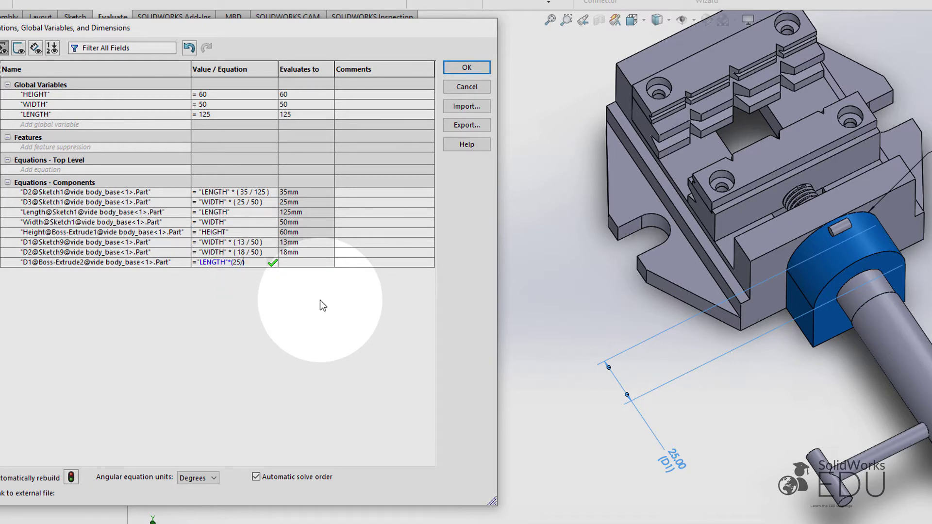
type("125)")
key("Return")
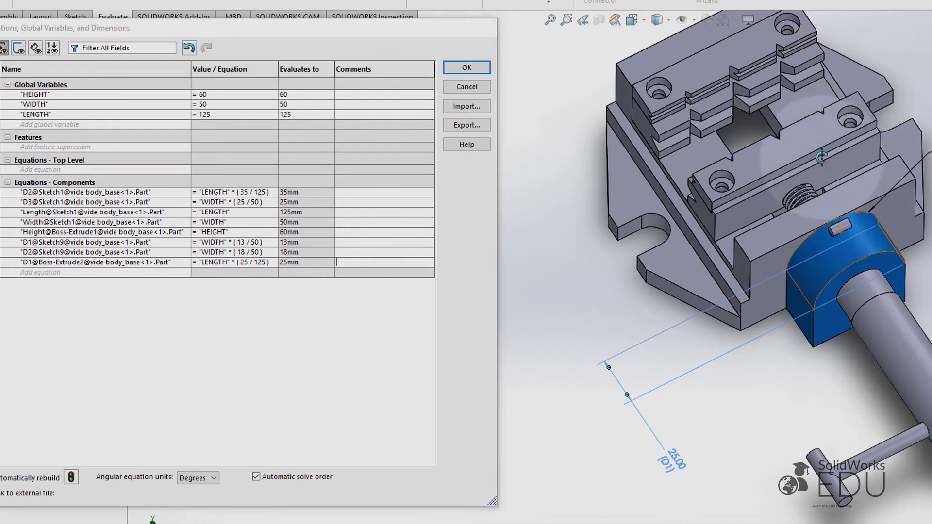
mouse_move(640, 379)
middle_mouse_down()
mouse_move(570, 442)
mouse_move(637, 362)
middle_mouse_up()
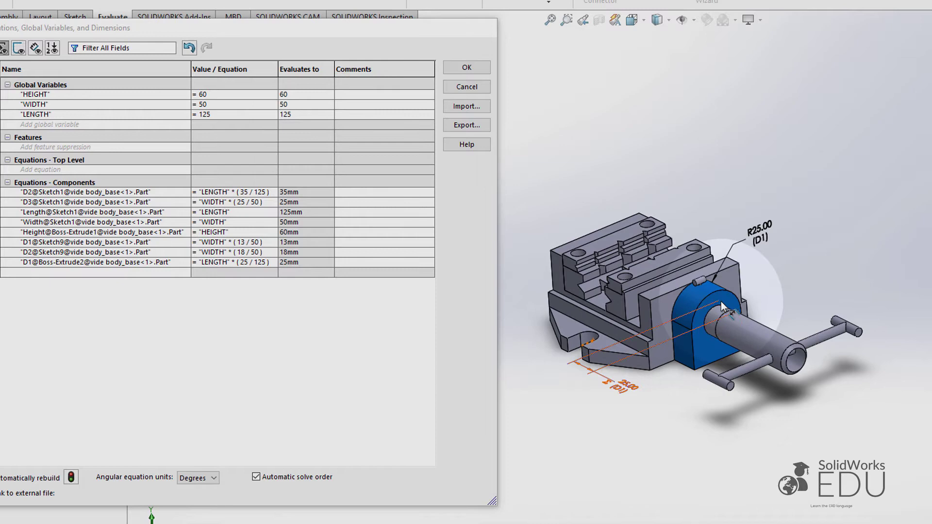
scroll(722, 302, "down", 3)
scroll(711, 299, "down", 2)
scroll(625, 385, "up", 3)
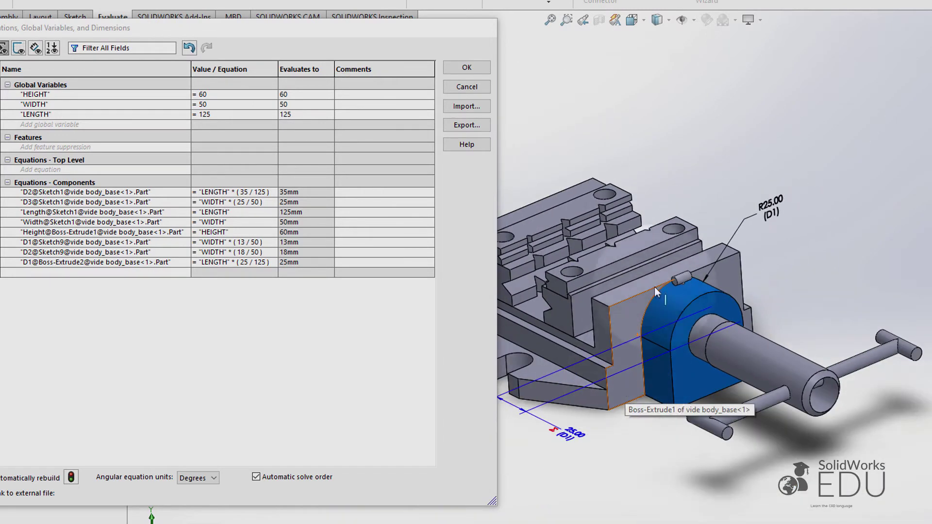
scroll(658, 201, "down", 2)
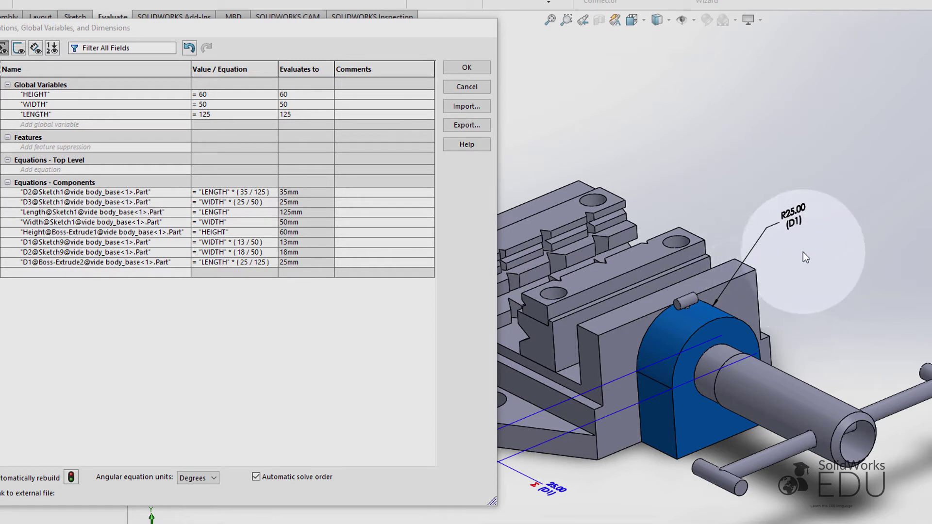
Move the R25.00 radius label aside and add D1@Sketch6 as an equation row.
mouse_move(792, 219)
left_mouse_down()
mouse_move(735, 164)
mouse_move(836, 225)
left_mouse_up()
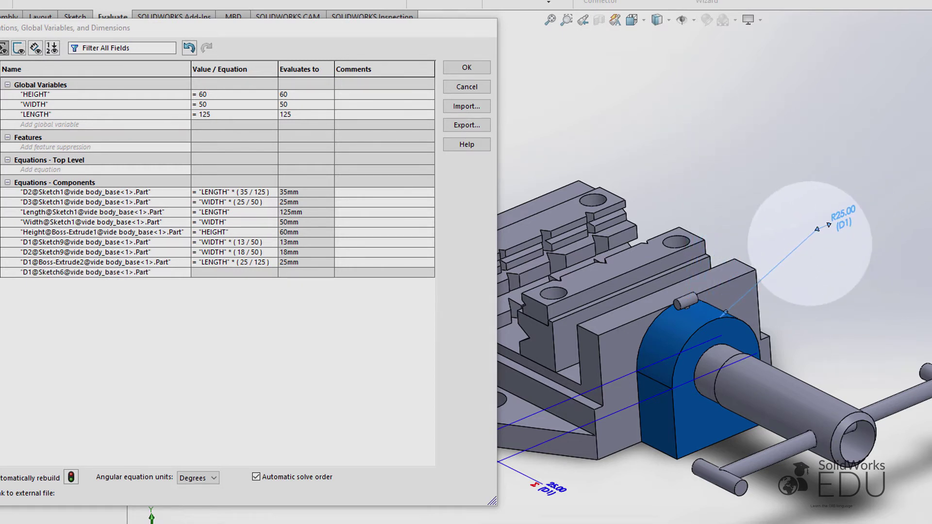
left_click(842, 232)
scroll(810, 244, "up", 3)
scroll(678, 324, "down", 2)
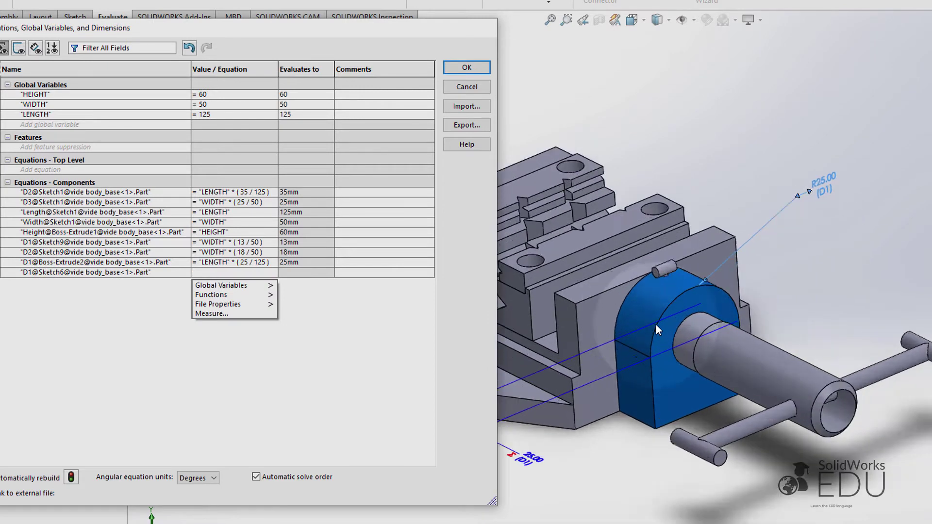
scroll(656, 325, "down", 2)
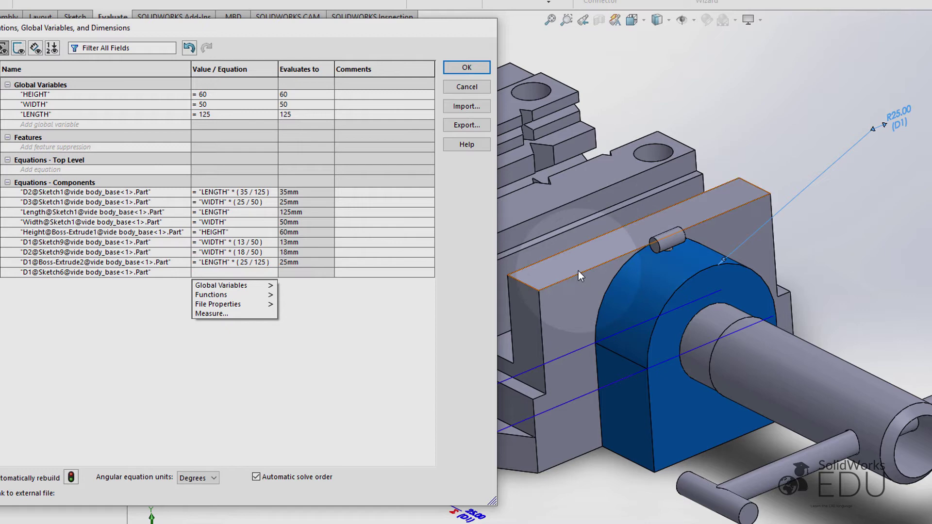
Accept the equations, edit the vise body base component, and expand its feature tree.
left_click(479, 66)
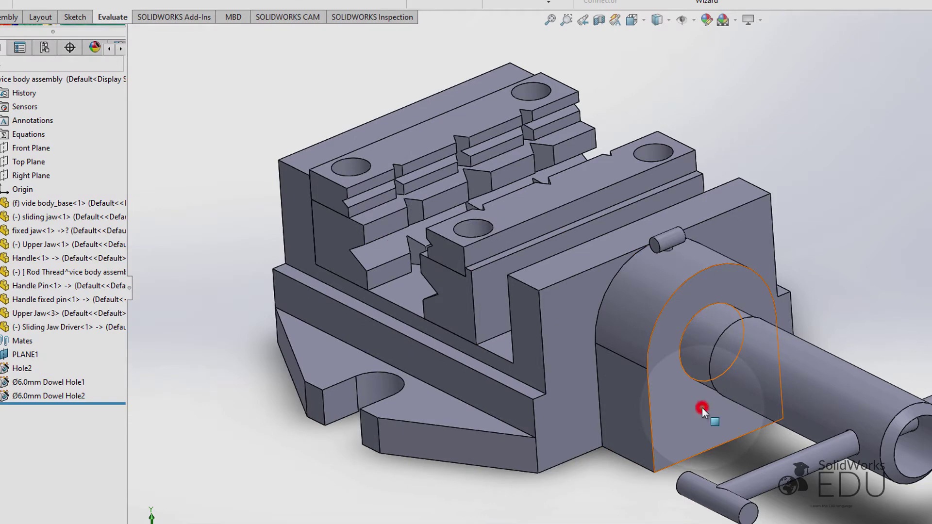
left_click(702, 408)
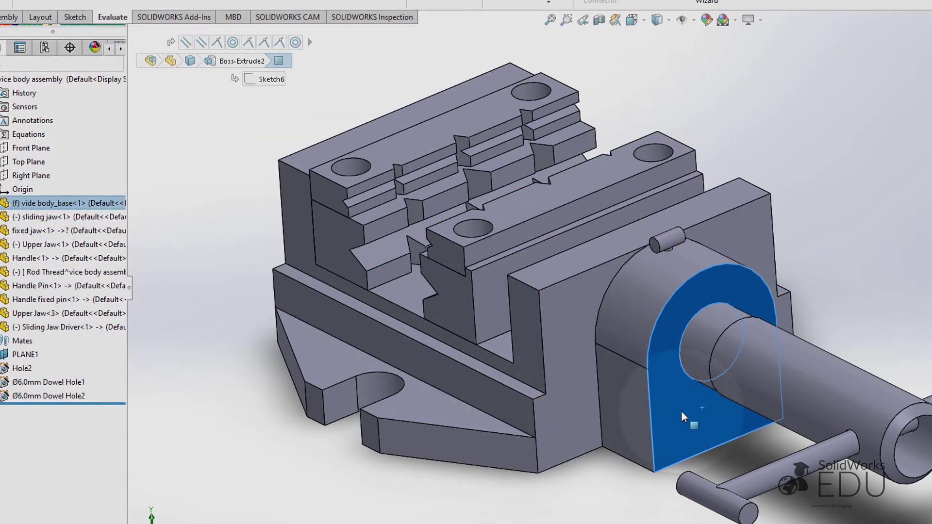
left_click(15, 39)
left_click(9, 18)
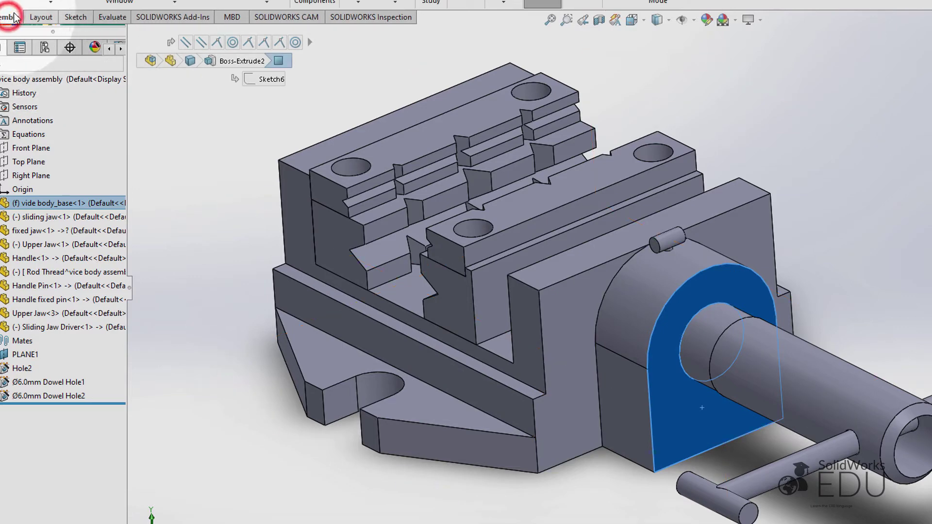
left_click(15, 2)
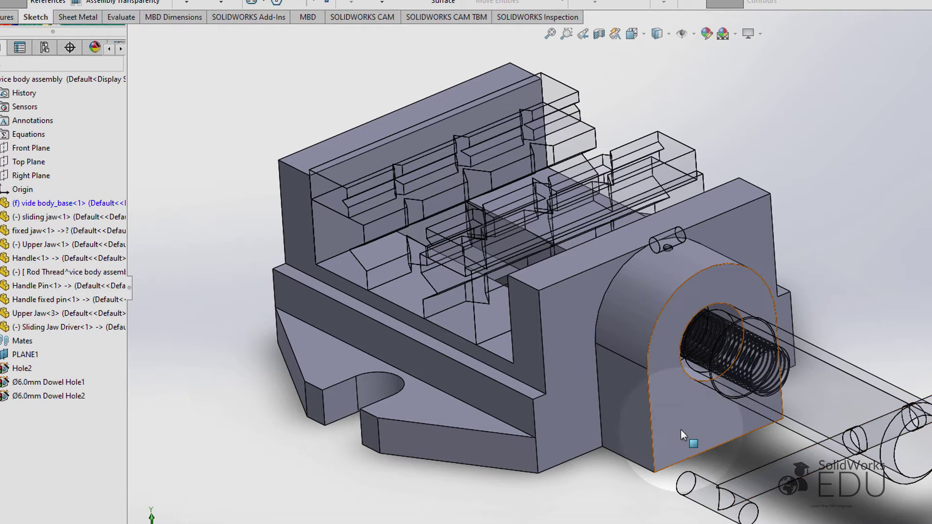
left_click(682, 434)
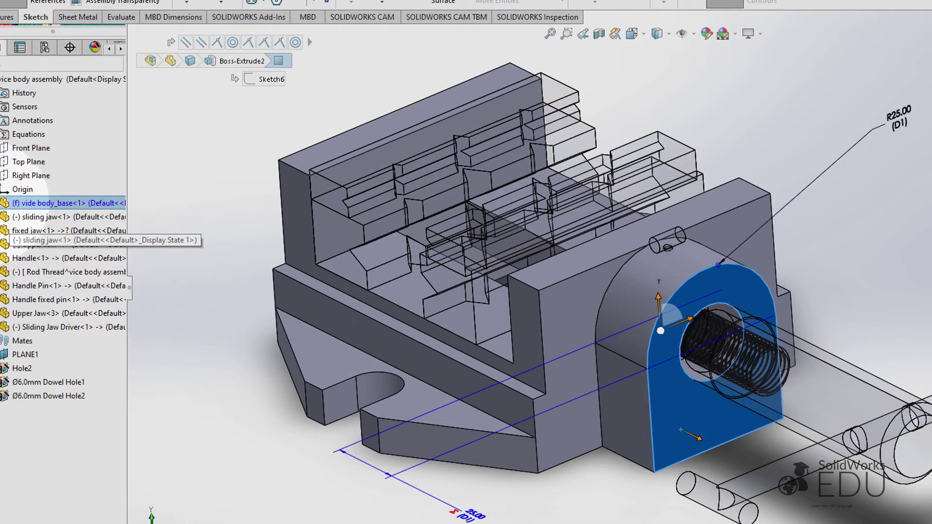
left_click(4, 203)
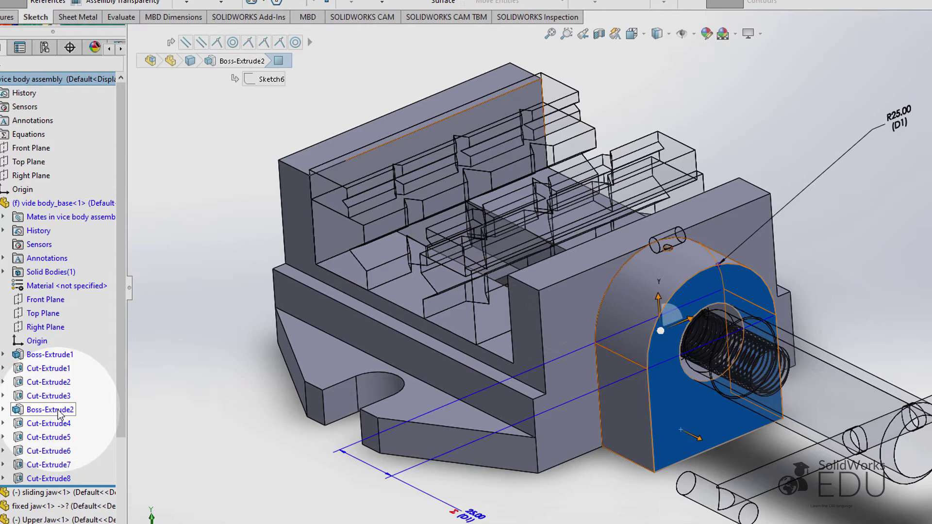
Expand Boss-Extrude2 and open its Sketch6 profile for editing.
left_click(59, 413)
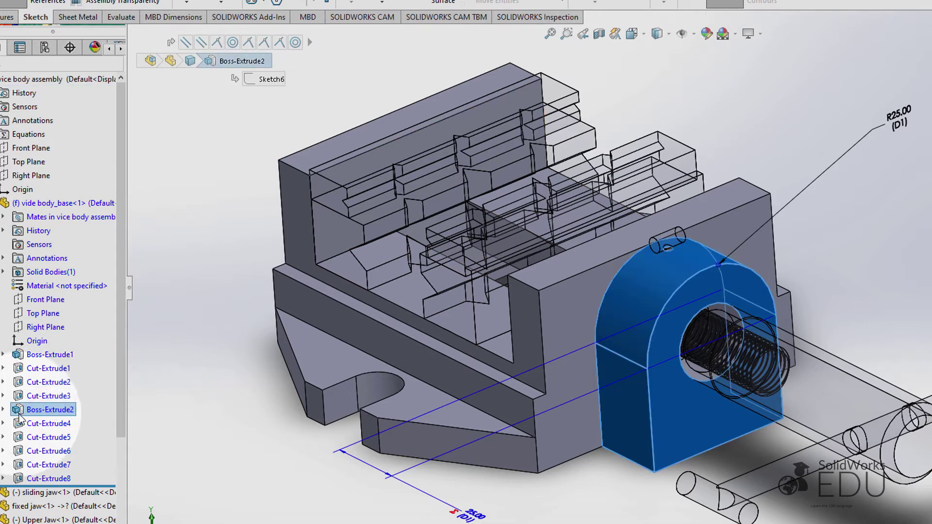
left_click(4, 410)
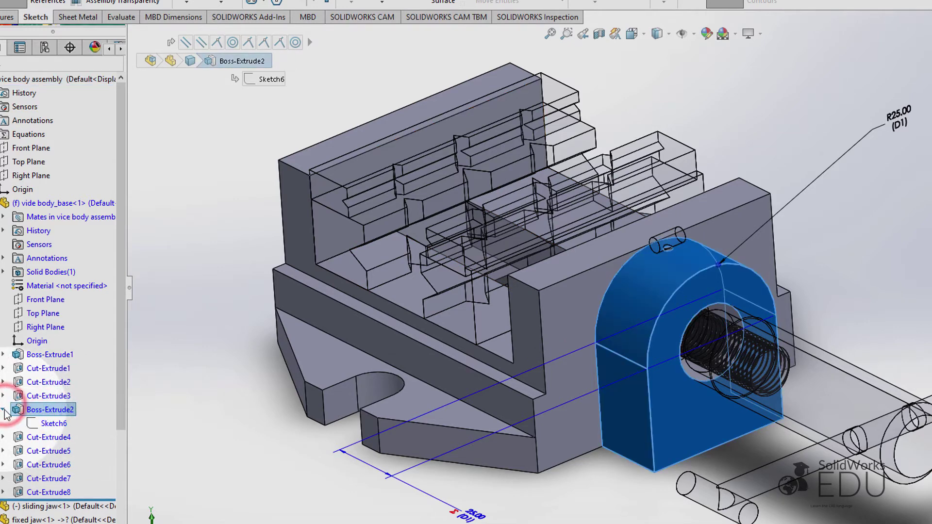
left_click(44, 425)
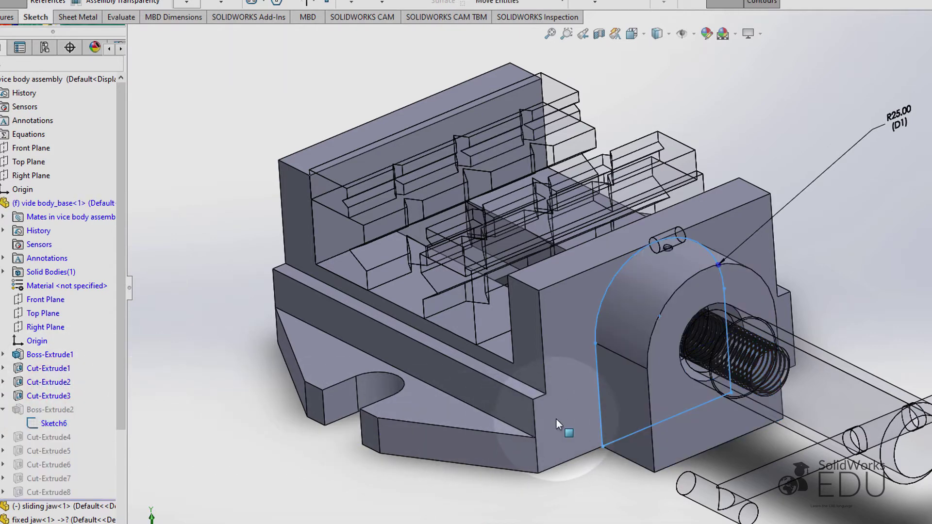
scroll(642, 437, "up", 2)
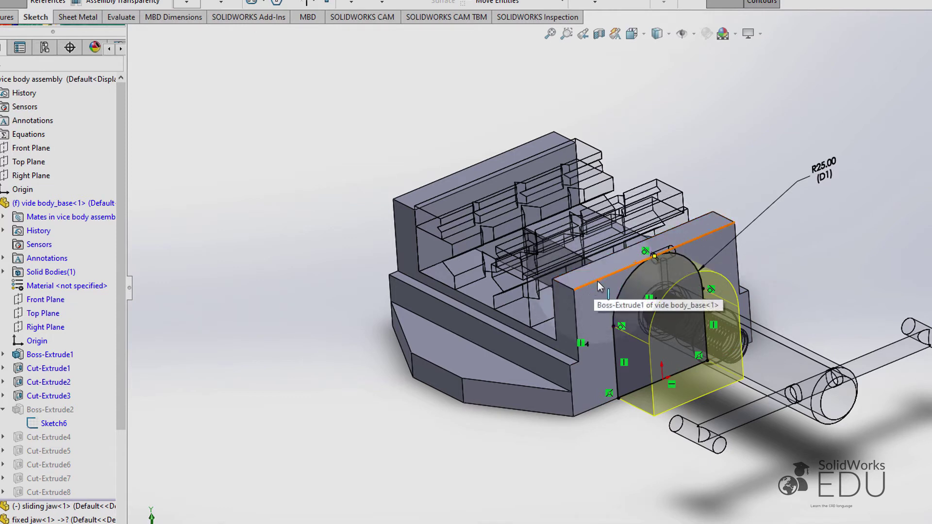
Dimension the boss sketch's bottom line to 50 mm and exit the base-part edit.
left_click(802, 181)
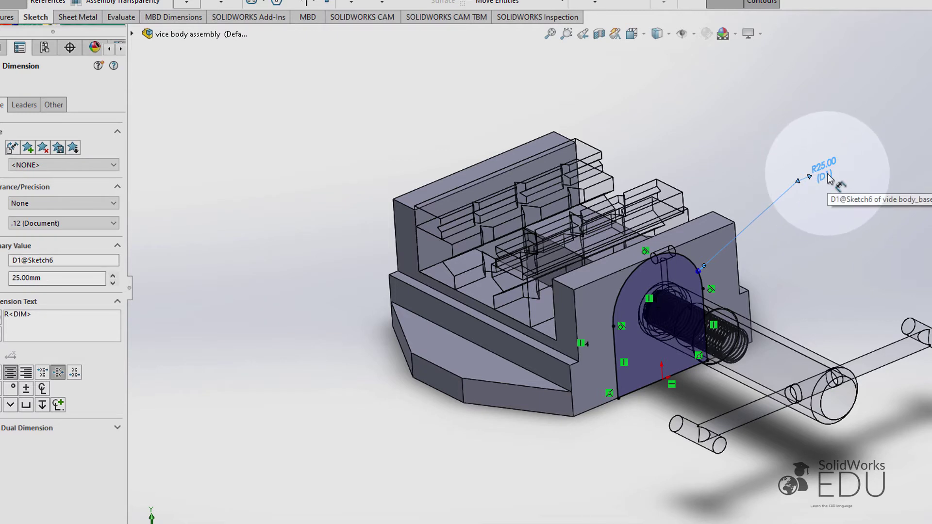
key("Escape")
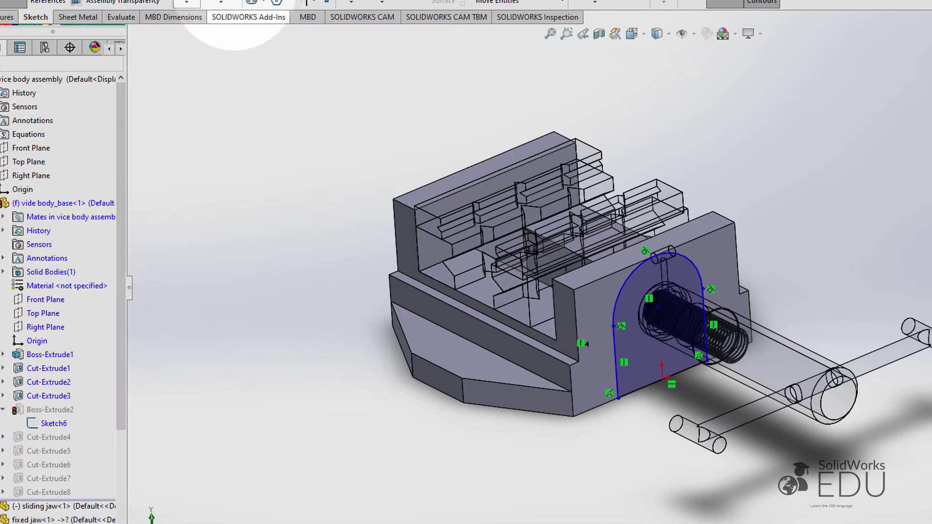
left_click(682, 376)
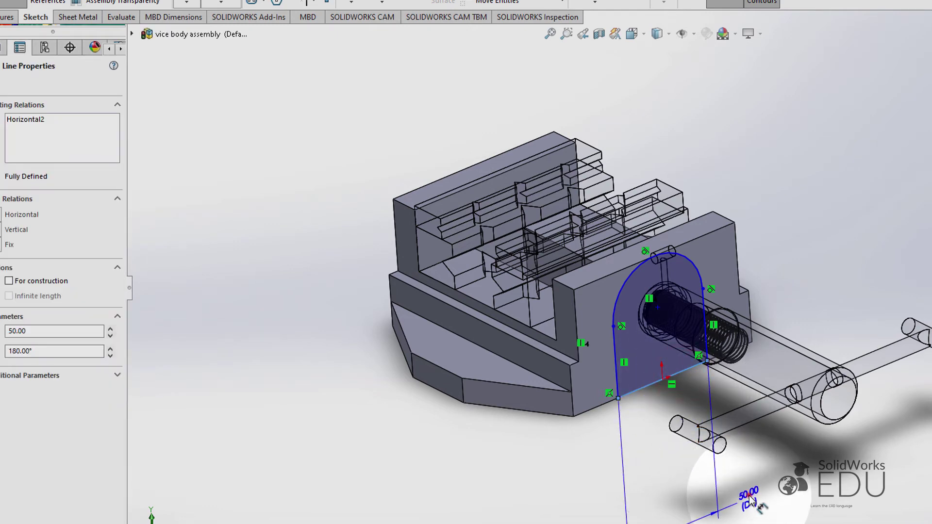
left_click(750, 499)
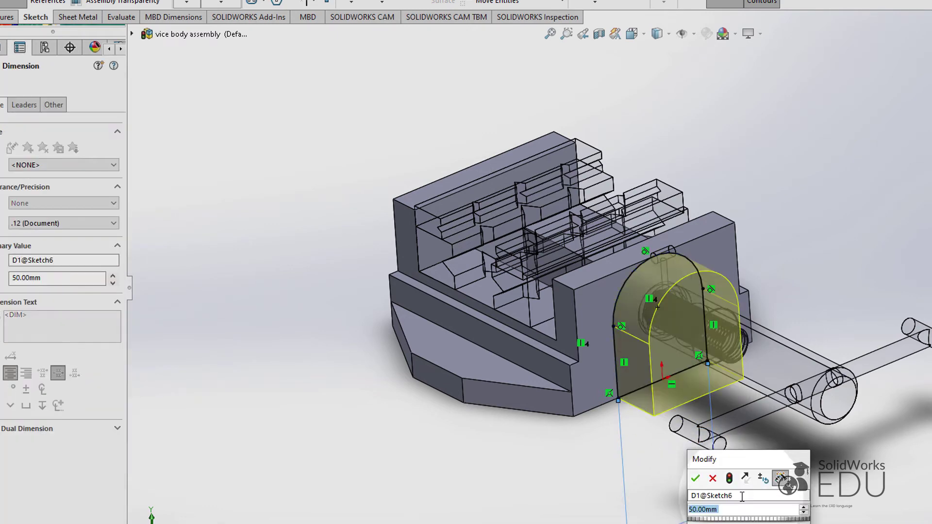
left_click(695, 479)
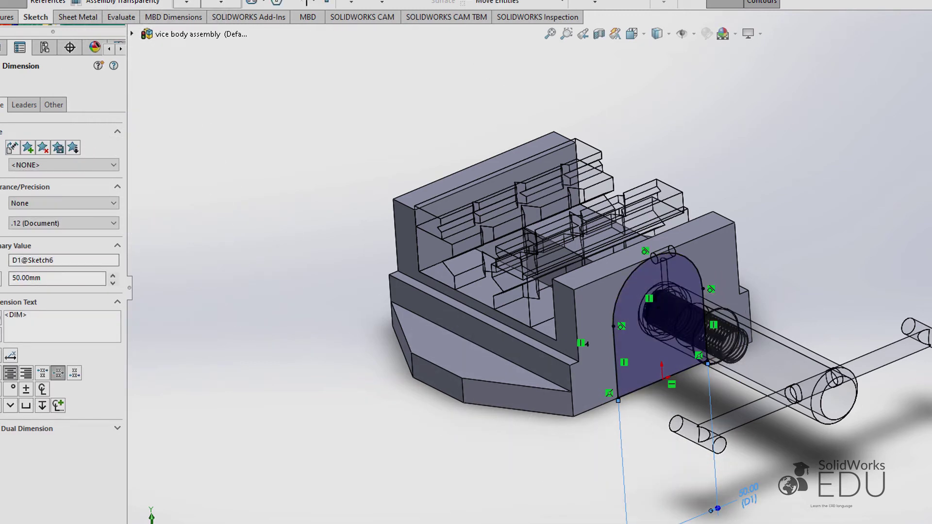
key("Escape")
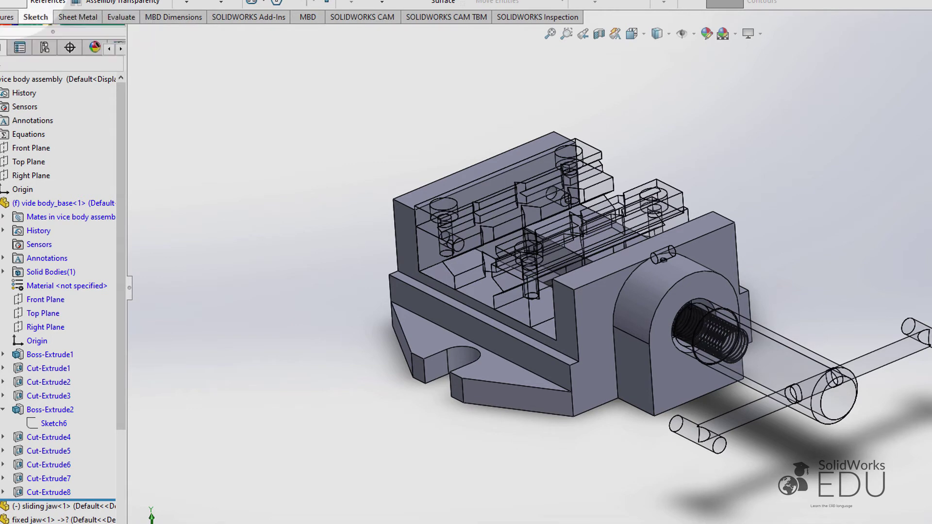
left_click(863, 146)
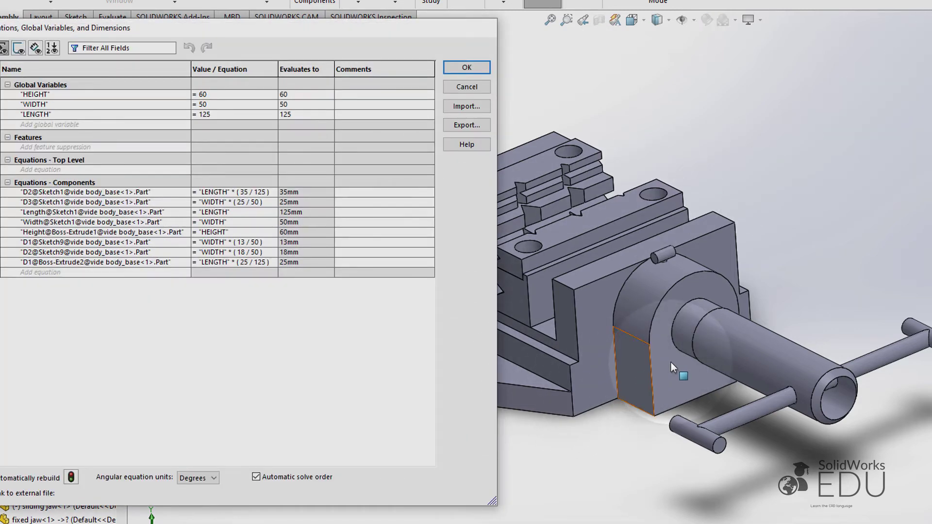
Add the equation D1@Sketch6 = WIDTH * (50/50) using the 50.00 boss width.
left_click(670, 362)
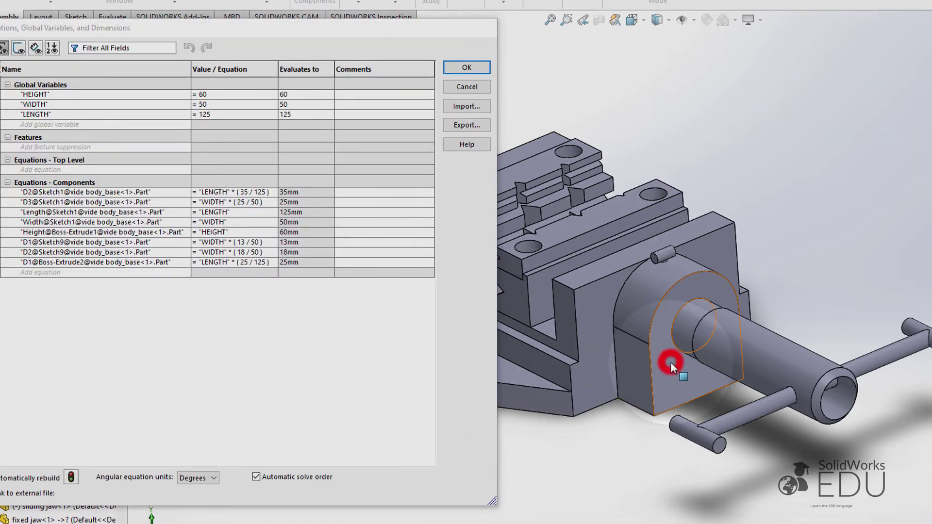
left_click(33, 272)
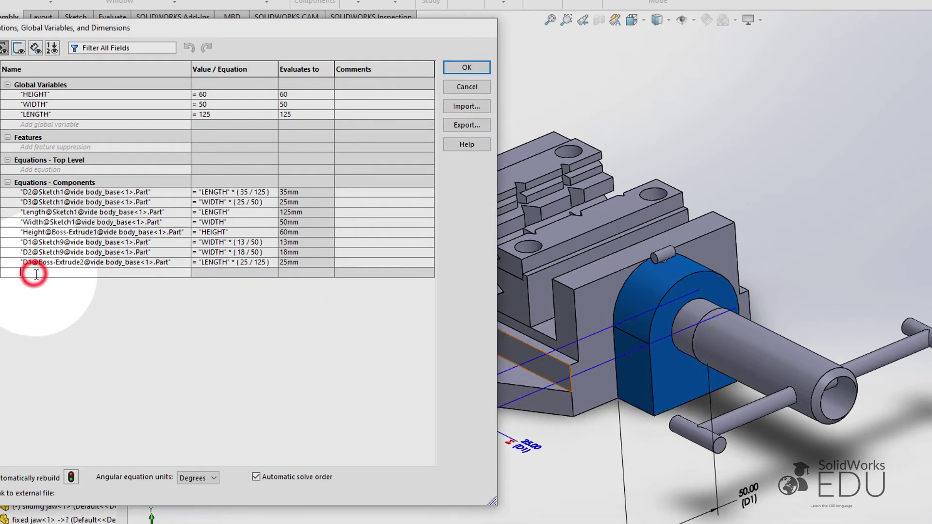
left_click(744, 506)
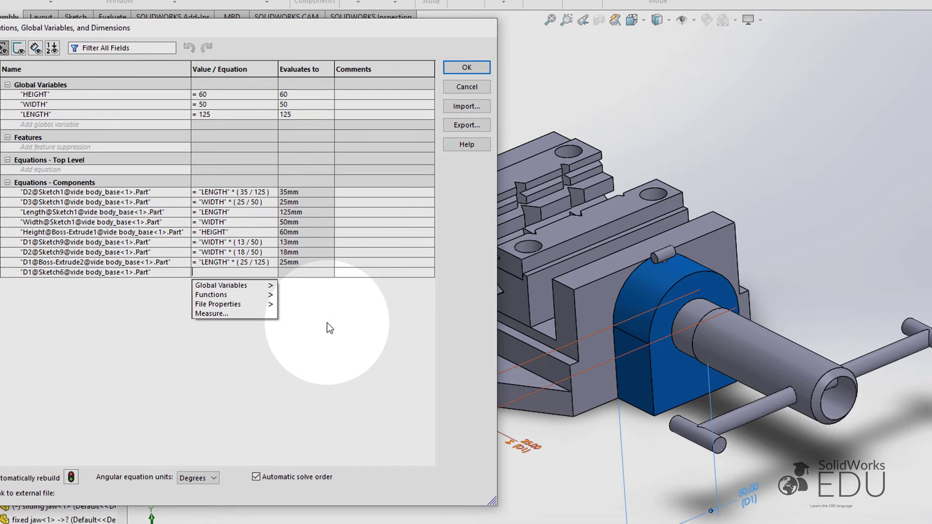
mouse_move(222, 284)
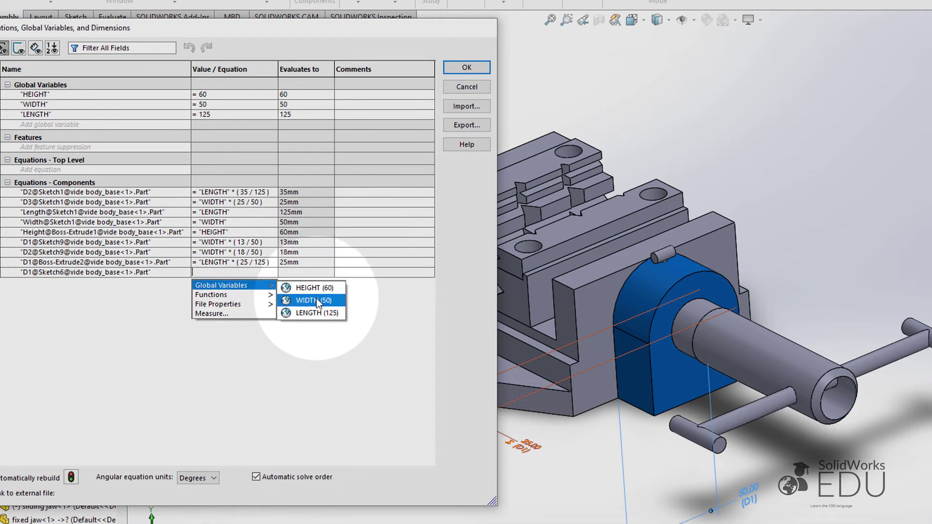
left_click(312, 301)
type("= \"WIDTH\" * ( 50 / 50 )")
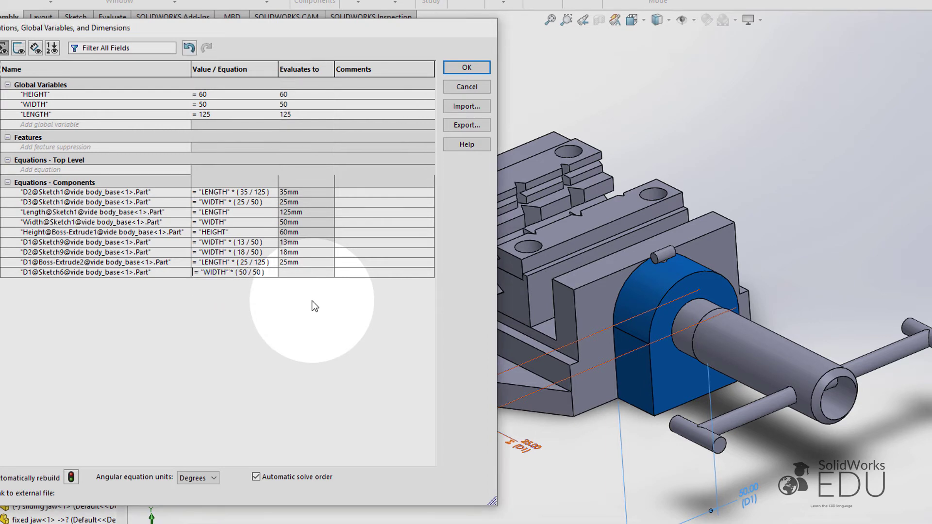
key("Tab")
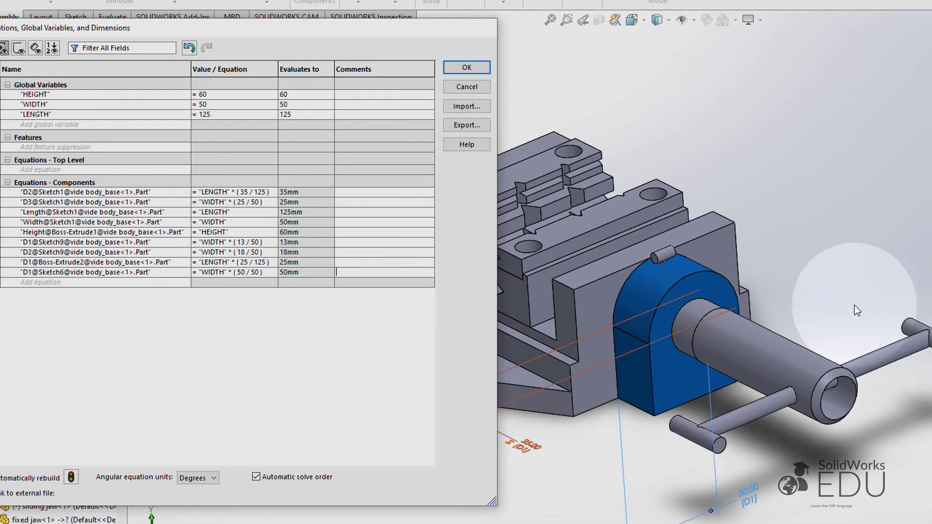
scroll(851, 295, "up", 2)
scroll(849, 294, "up", 2)
scroll(596, 289, "down", 5)
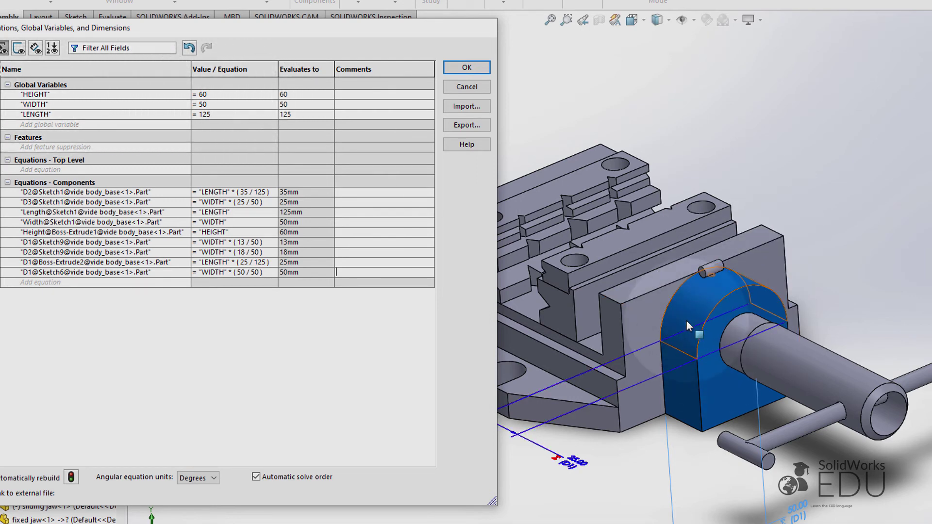
scroll(697, 399, "up", 3)
scroll(625, 396, "up", 2)
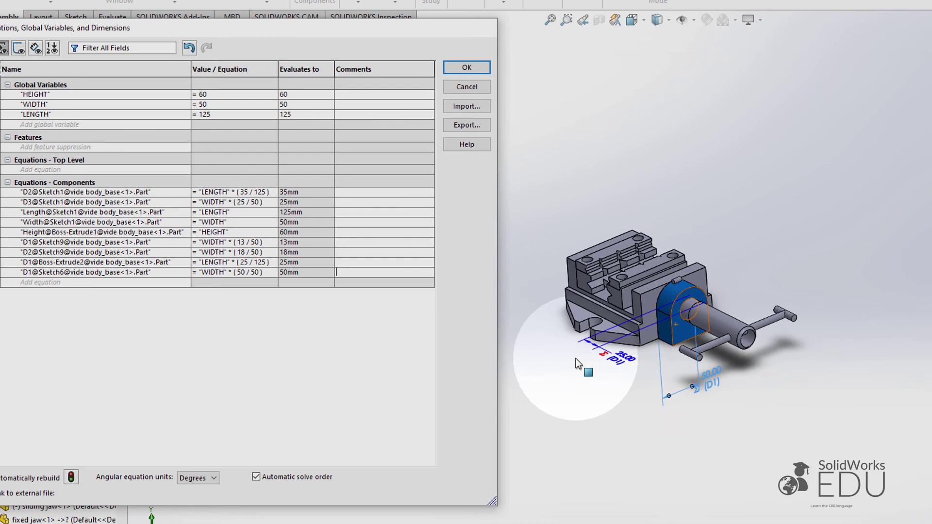
scroll(632, 287, "down", 3)
scroll(661, 271, "down", 2)
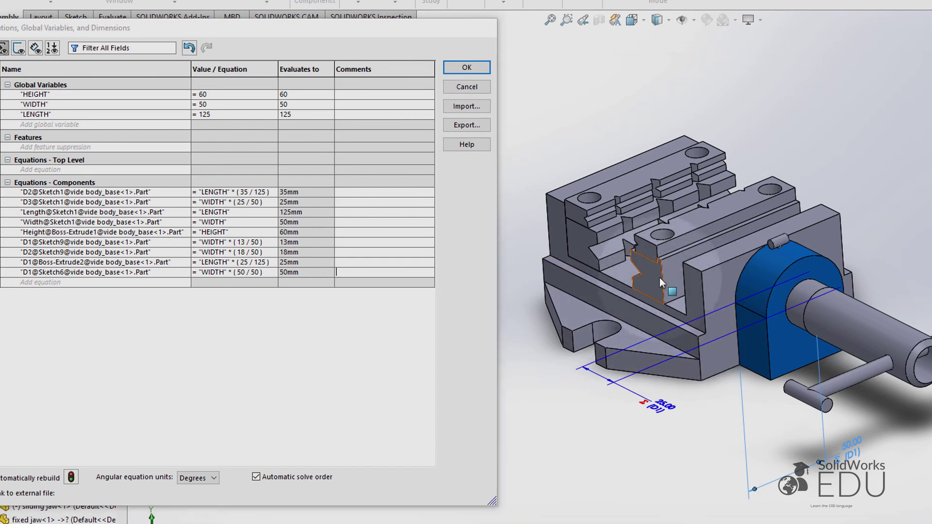
Orbit the vise to look into the jaw slot area.
mouse_move(660, 276)
middle_mouse_down()
mouse_move(777, 355)
mouse_move(708, 329)
middle_mouse_up()
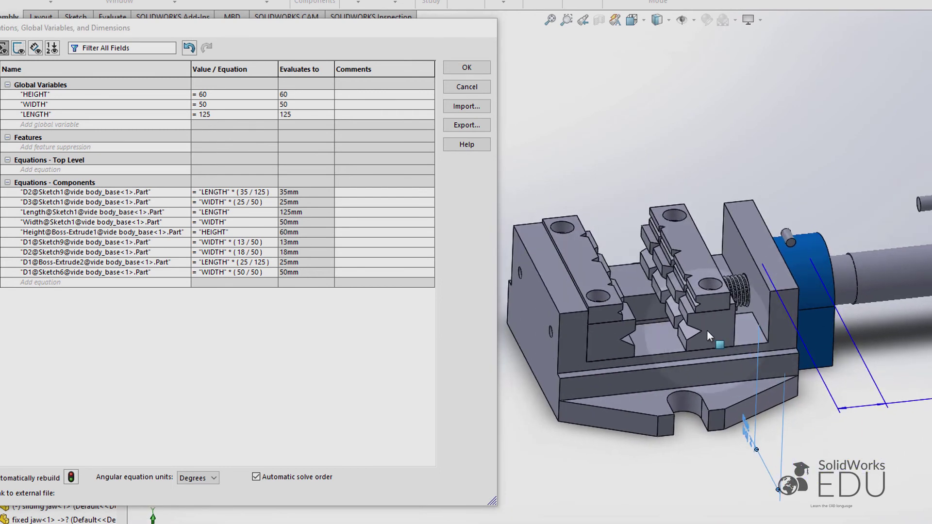
Show the jaw slot dimensions and add D1@Sketch4 = LENGTH * (95/125).
double_click(650, 306)
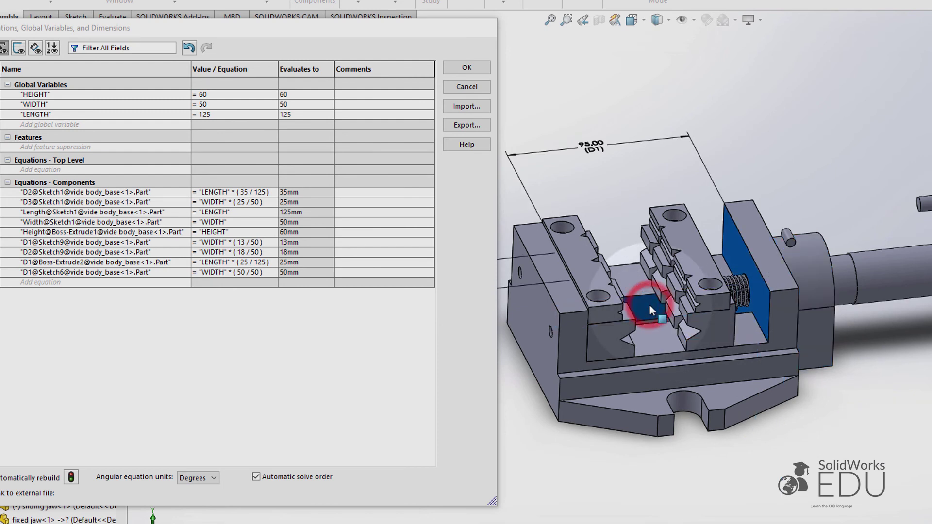
scroll(614, 254, "up", 3)
scroll(614, 255, "up", 3)
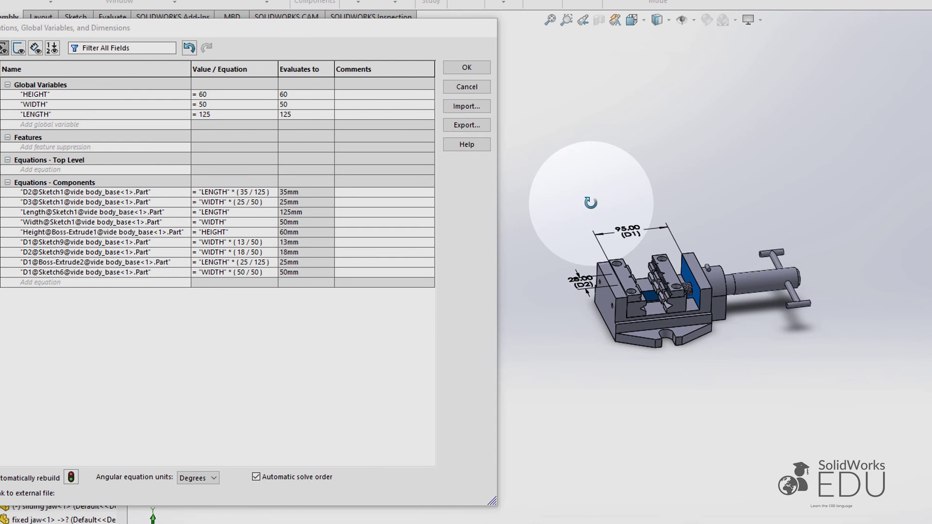
mouse_move(590, 199)
middle_mouse_down()
mouse_move(590, 237)
mouse_move(576, 251)
middle_mouse_up()
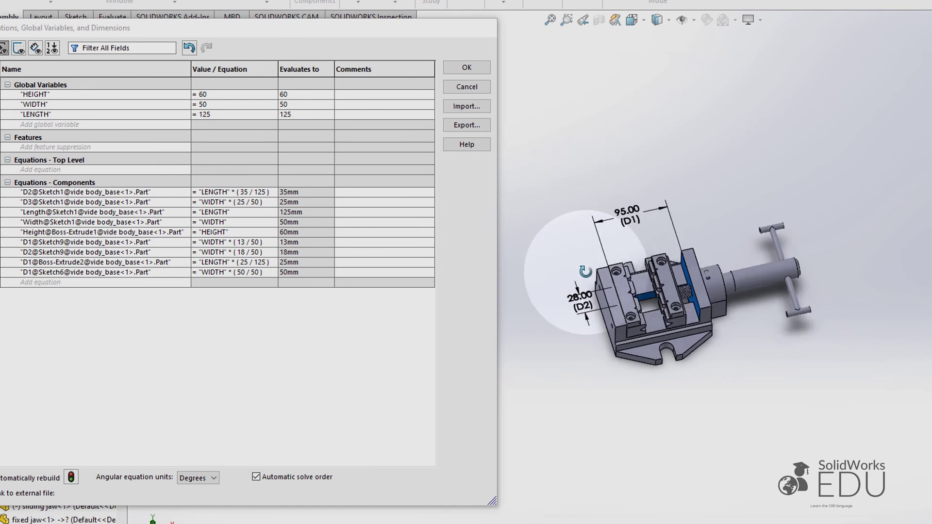
left_click(65, 287)
left_click(631, 214)
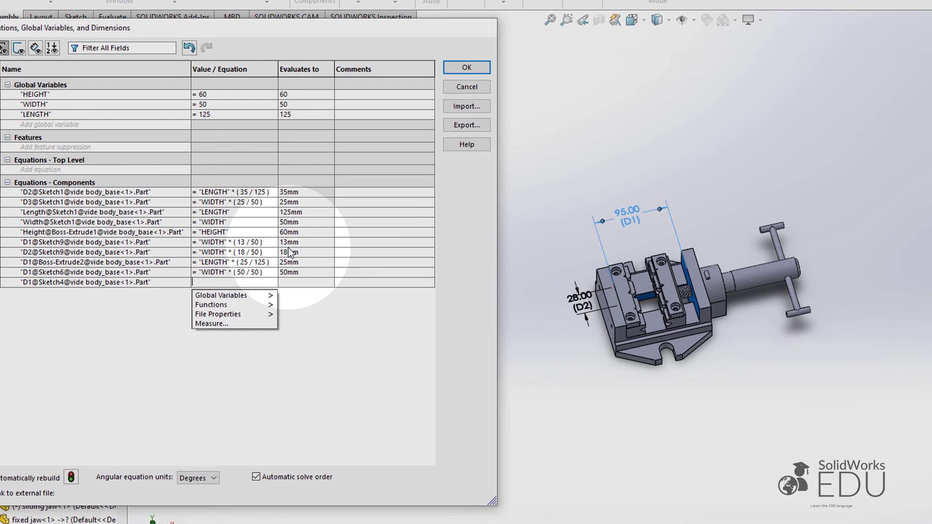
mouse_move(221, 295)
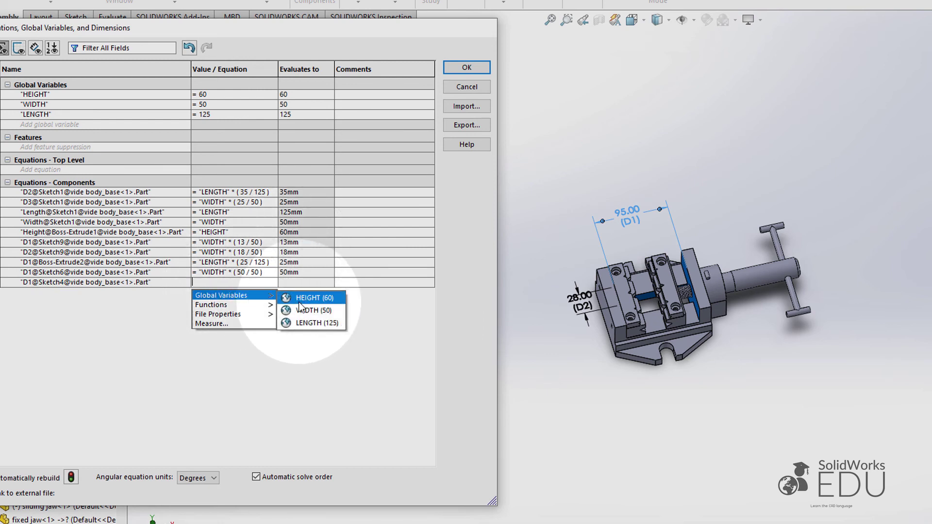
left_click(311, 323)
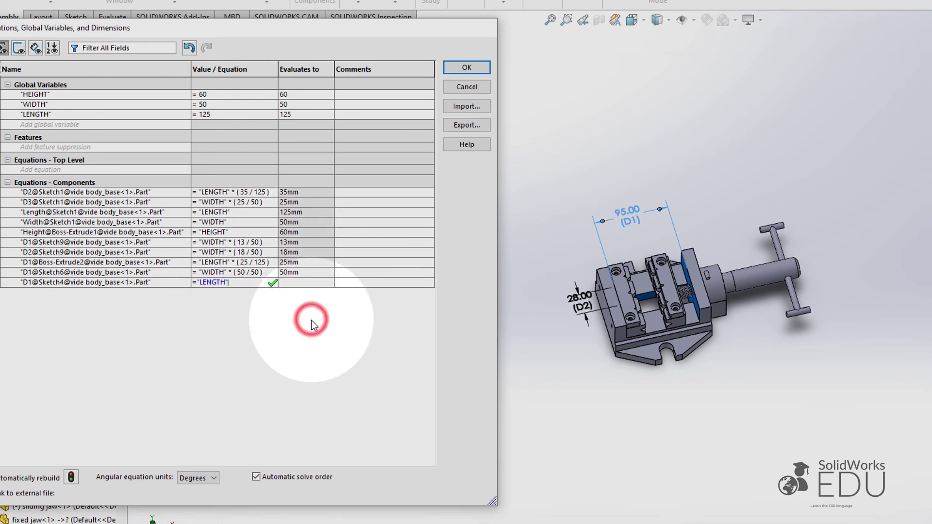
type("*")
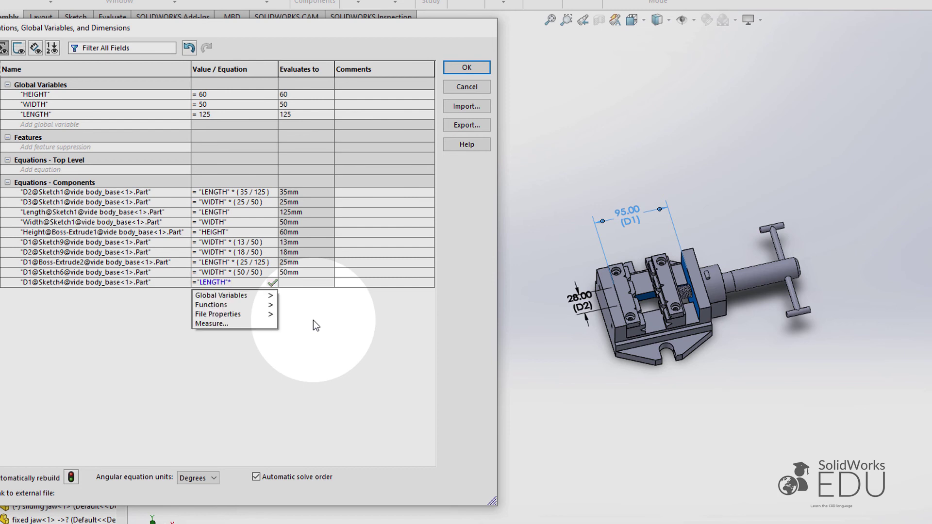
type("(")
type("95/")
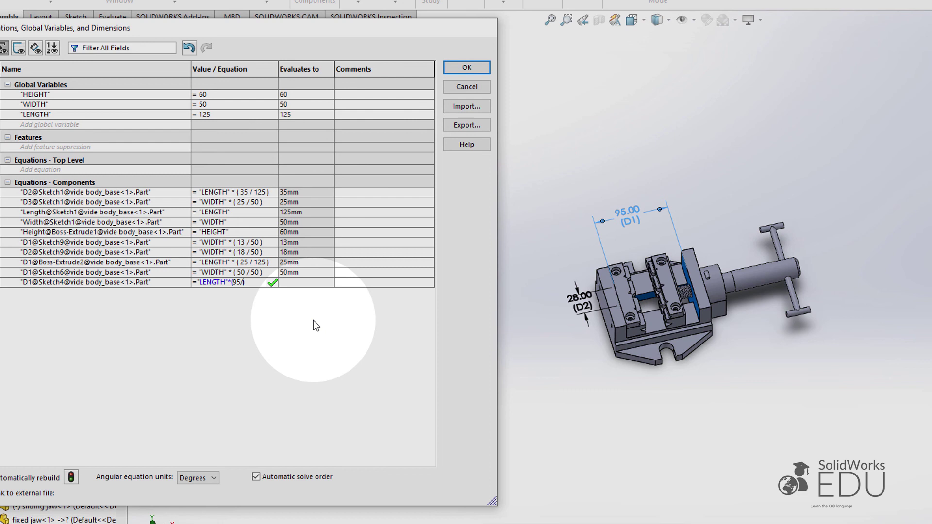
type("125")
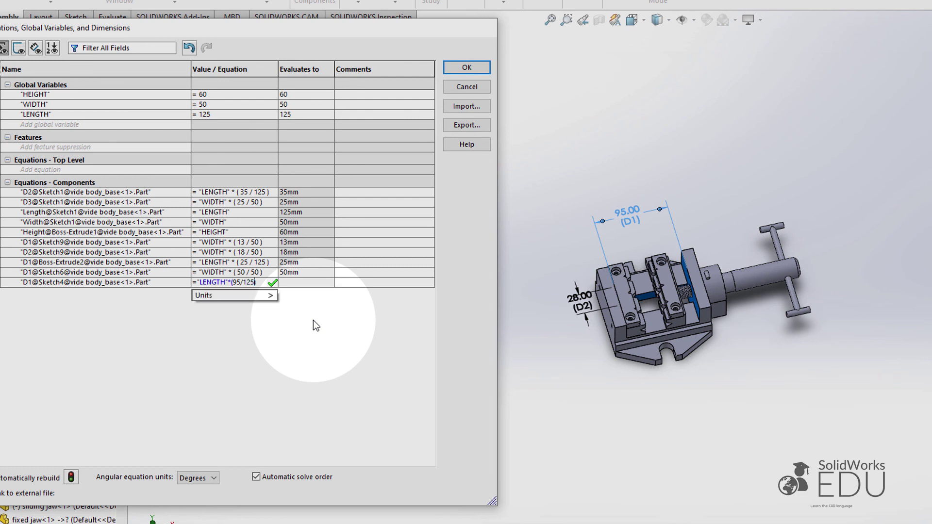
key("Return")
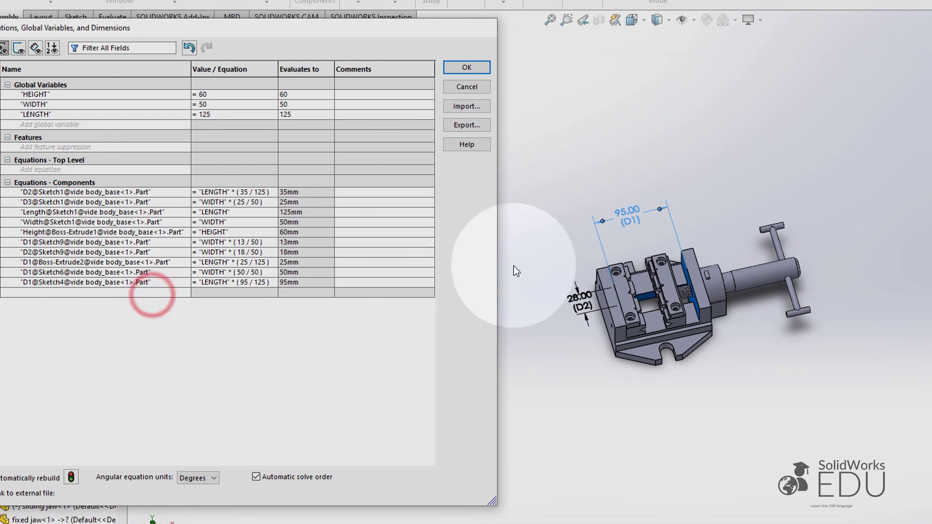
Add the equation D2@Sketch4 = WIDTH * (28/50) using the 28.00 slot dimension.
left_click(583, 310)
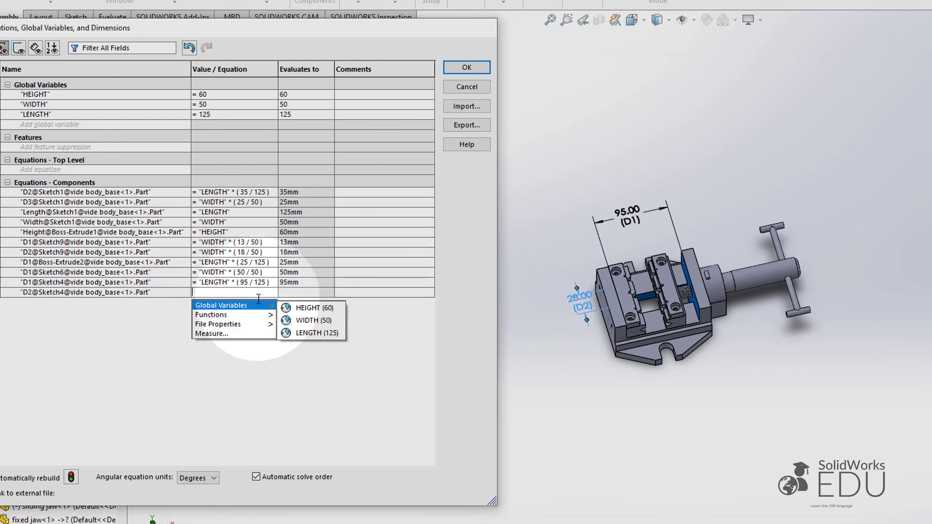
left_click(306, 319)
type("\"WIDTH\"*")
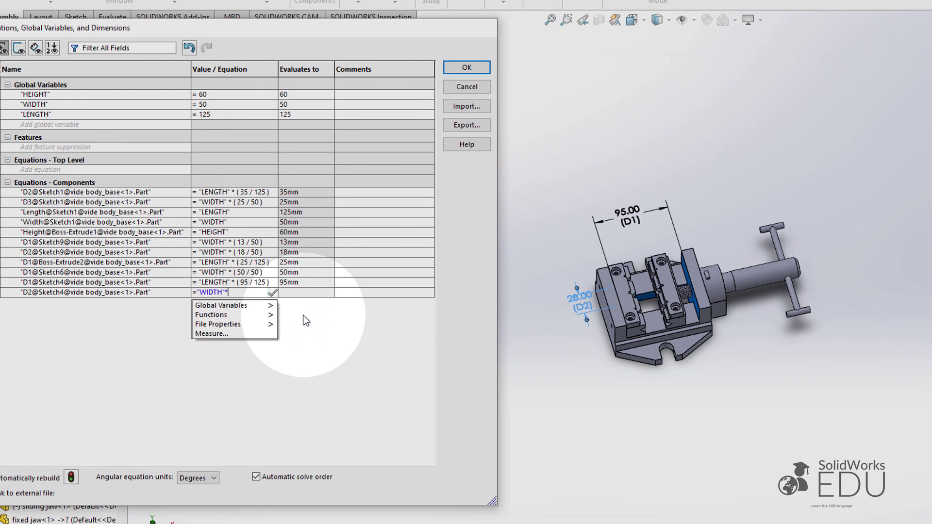
type("(")
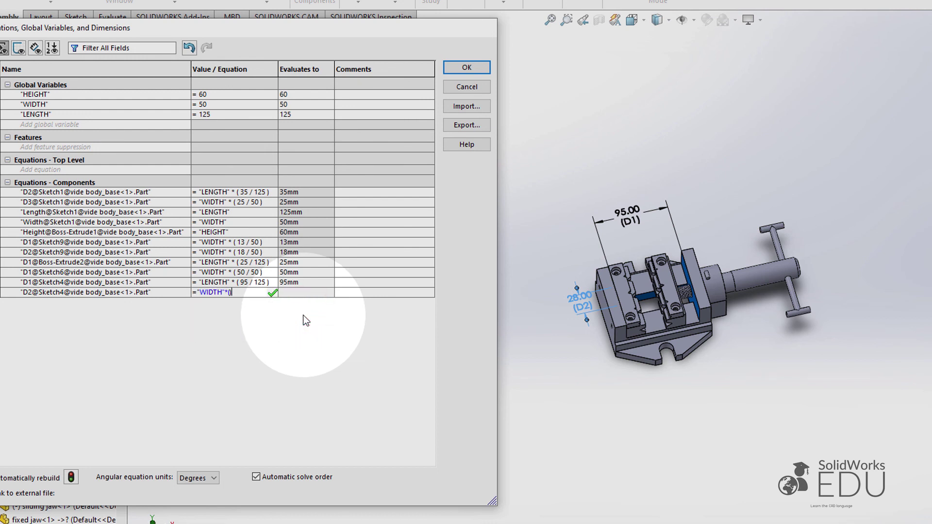
type("28 / 50")
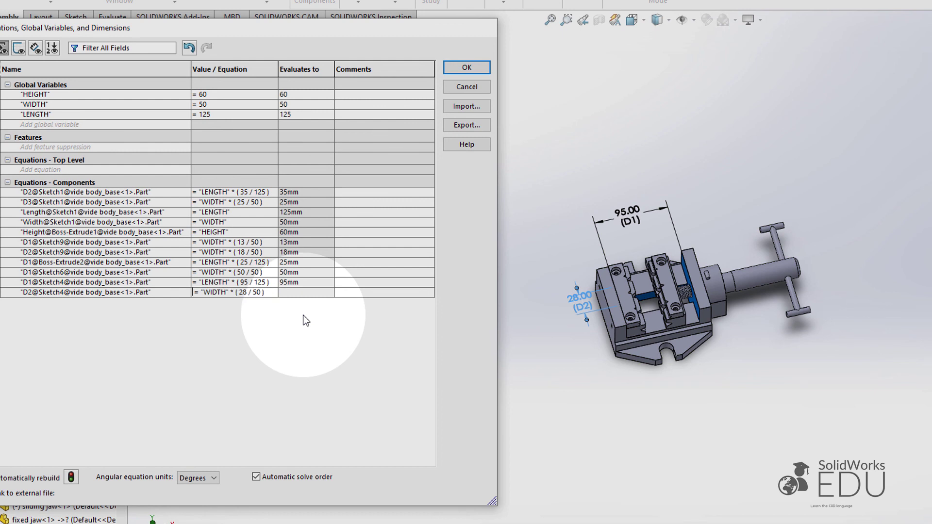
key("Return")
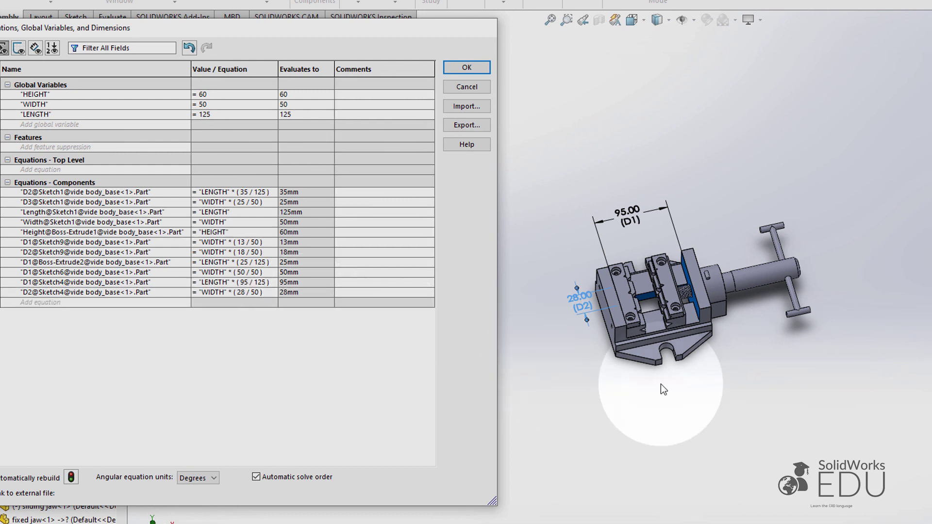